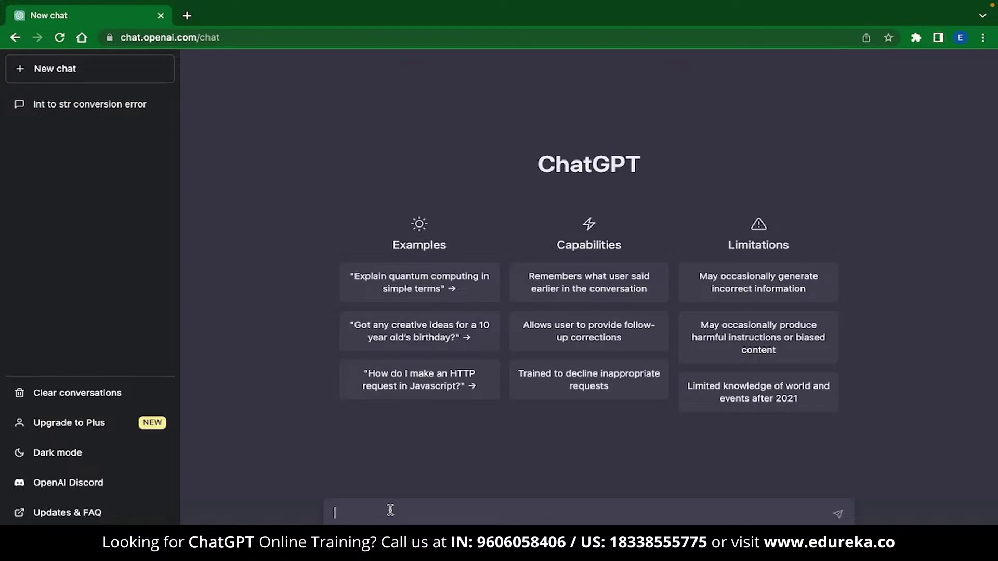
# Ask the chatbot "How does looping work in python?"
pyautogui.write('How does looping work in pyt')
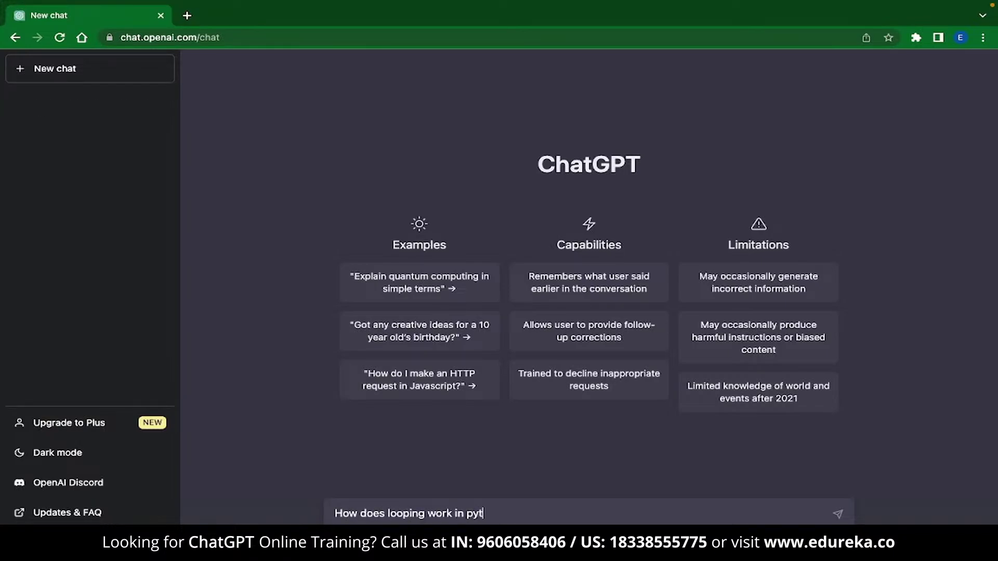
pyautogui.write('hon?')
pyautogui.press('Return')
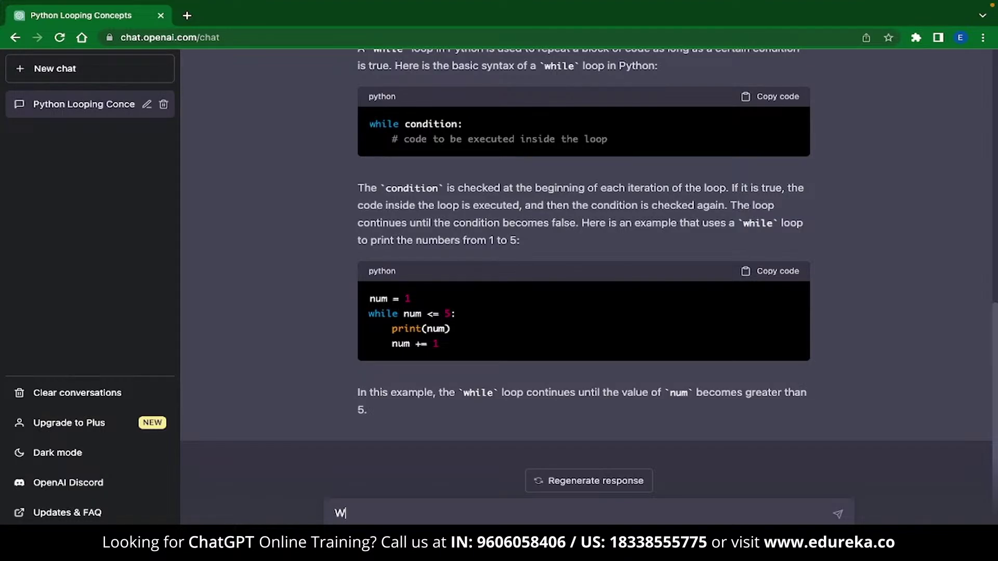
# Send the follow-up prompt "Write a NodeJS backend code for a marketing company"
pyautogui.write('rite a NodeJS backend')
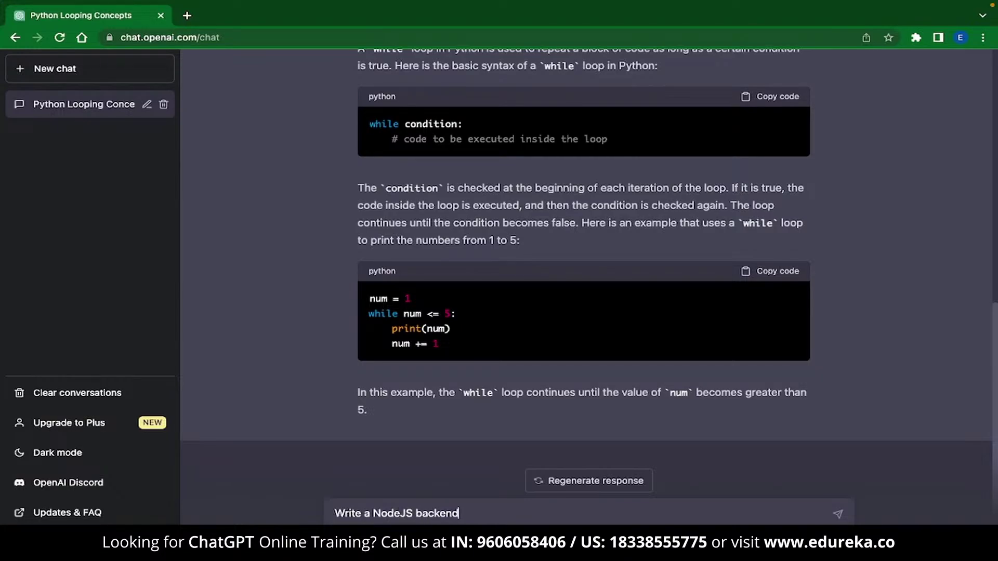
pyautogui.write(' code for a marketing compa')
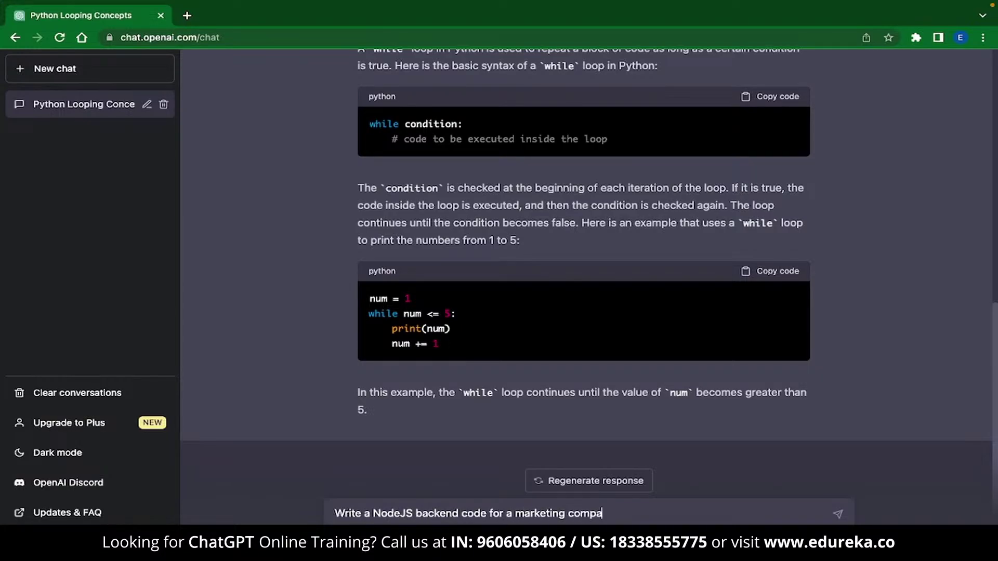
pyautogui.write('ny')
pyautogui.press('Return')
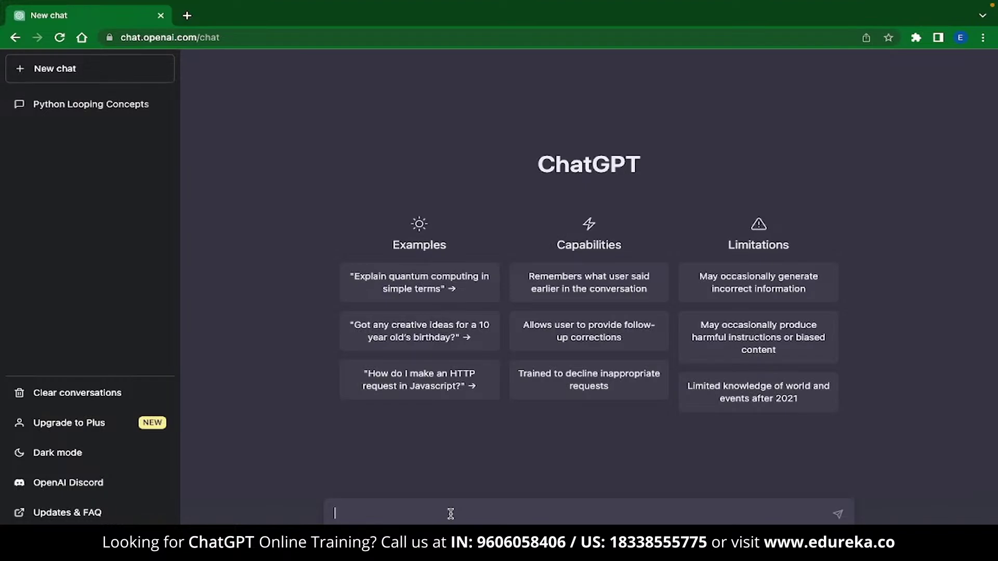
# Paste and submit the Python number-adding code together with its error "Can't convert int to str implicitely"
pyautogui.hotkey('ctrl', 'v')
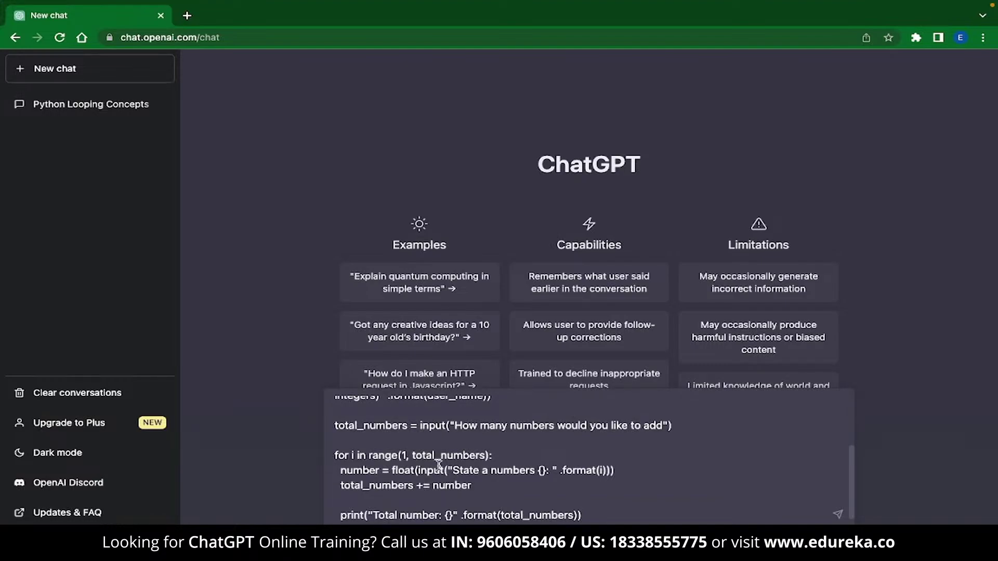
pyautogui.scroll(3, 489, 464)
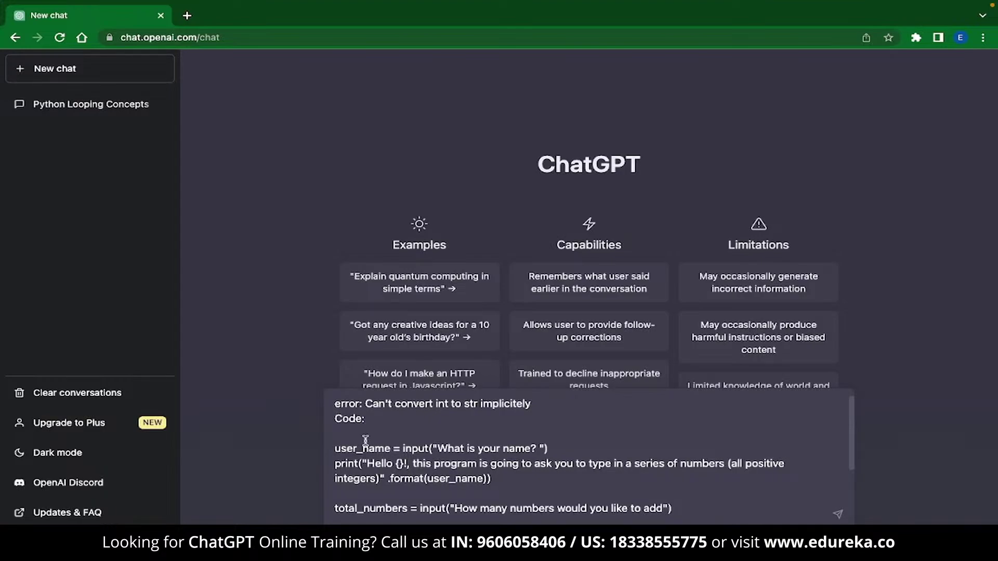
pyautogui.scroll(-3, 366, 441)
pyautogui.press('Return')
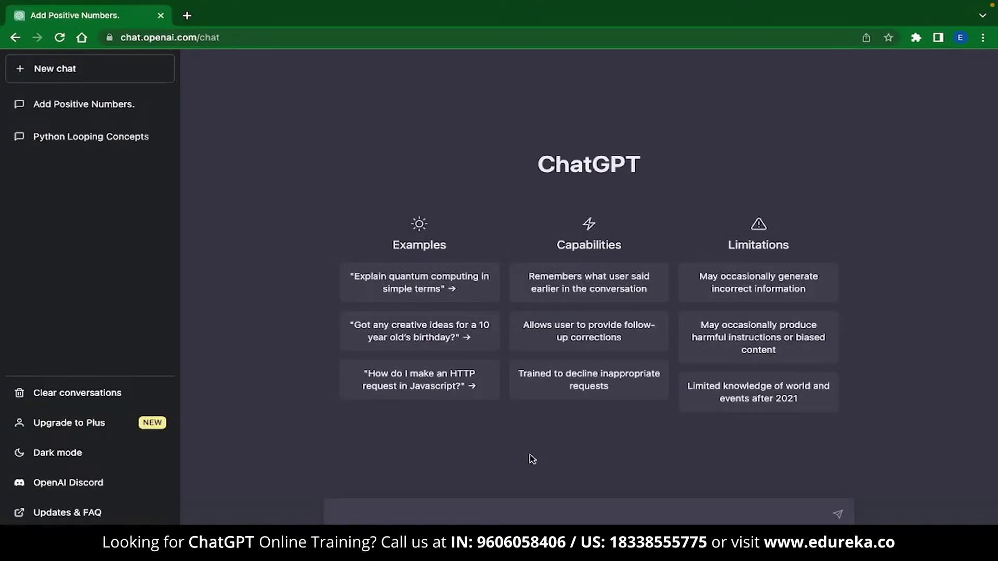
# Send the prompt "Can you generate 10 ideas for a blog on ChatGPT"
pyautogui.write('Can you generate 10 ideas ')
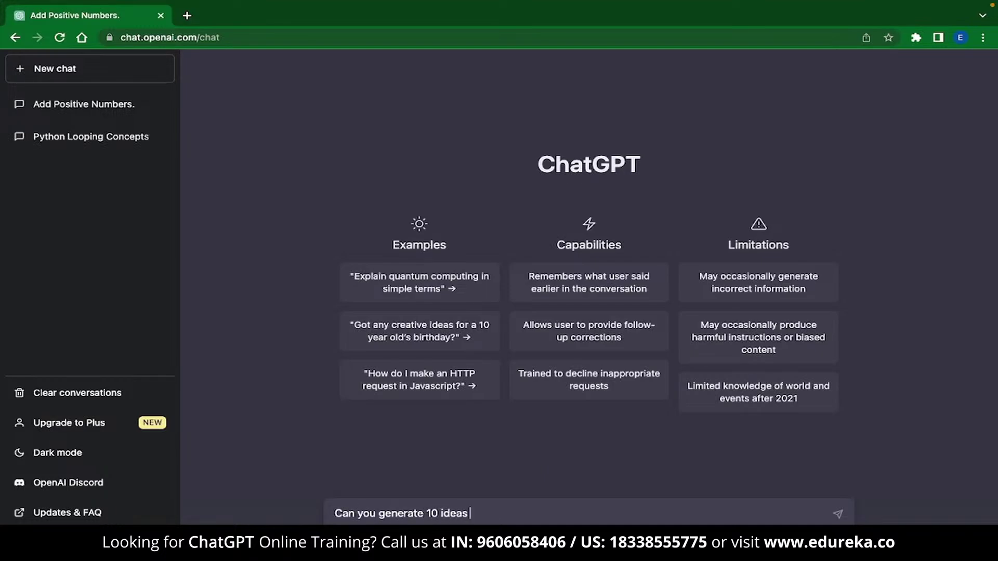
pyautogui.write('for a blog on ChatGPT')
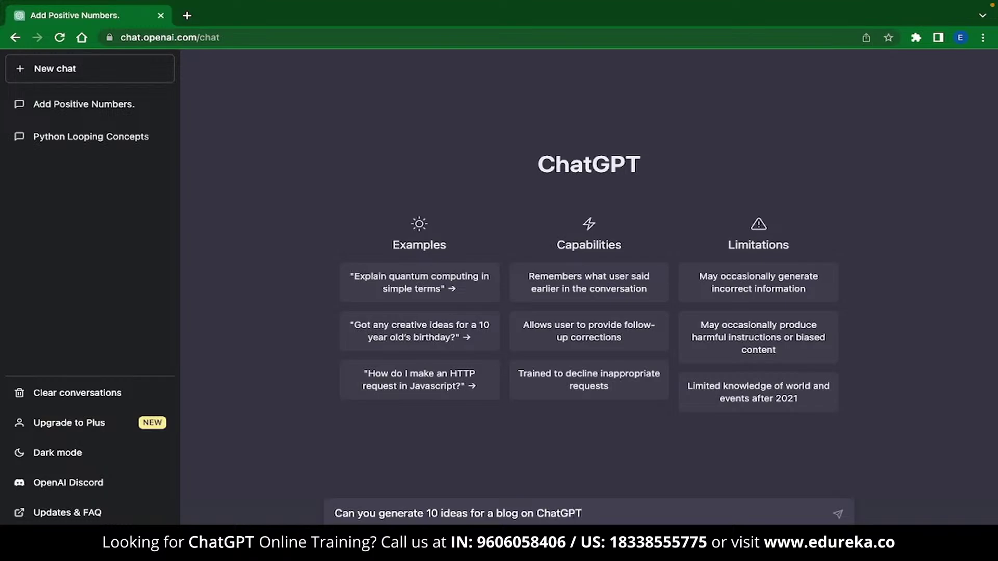
pyautogui.press('Return')
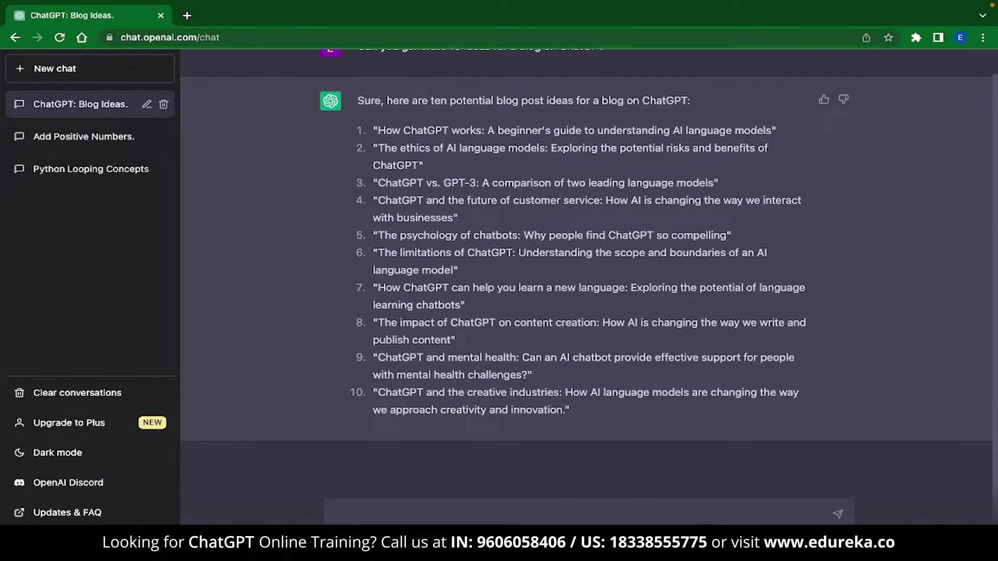
# Follow up with "Could you provide a blog outline for the third option?"
pyautogui.write('Could you provide a blog outl')
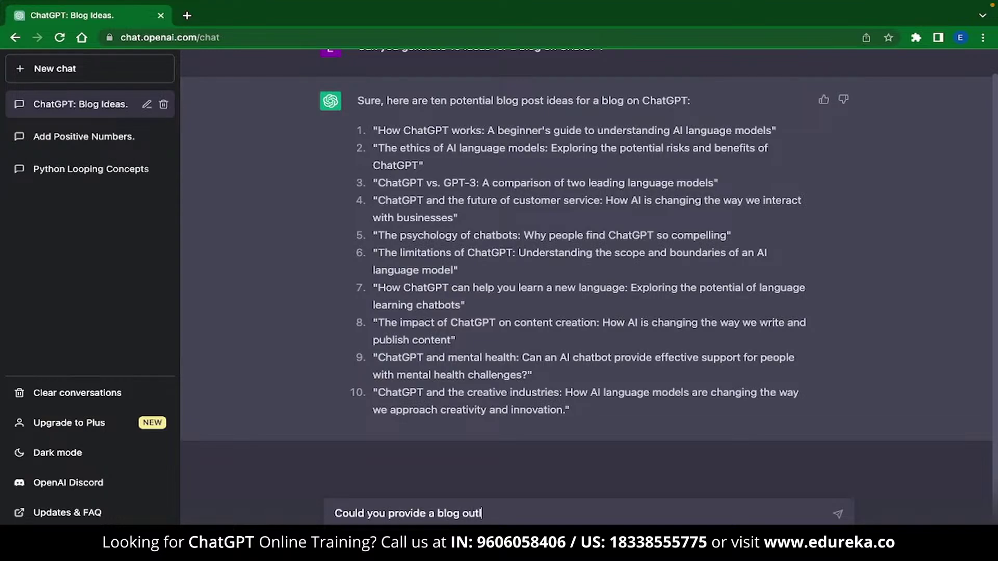
pyautogui.write('ine for the third option?')
pyautogui.press('Return')
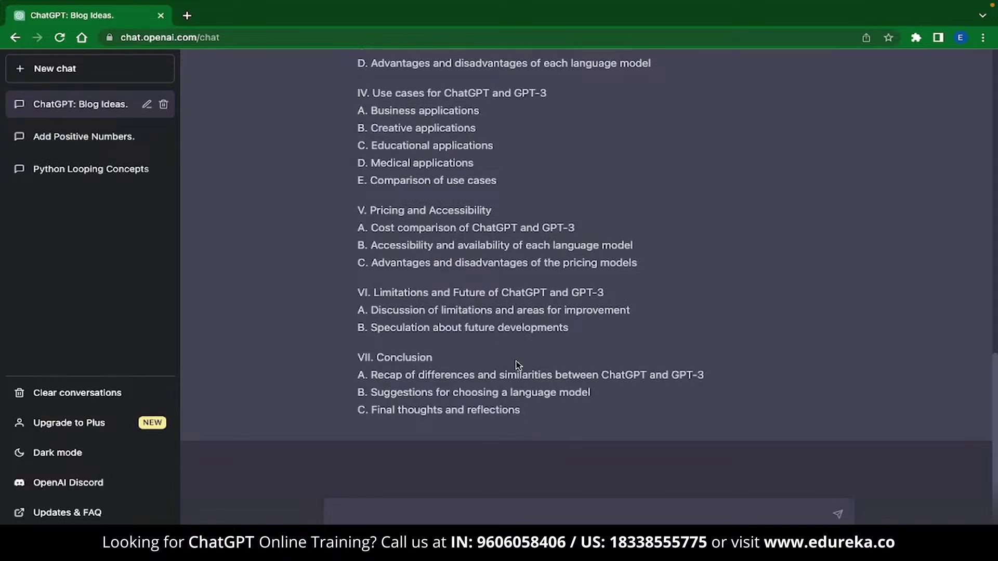
# Review the outline's "History of ChatGPT" item and request "Could you write a paragraph about the history of ChatGPT in 100 words"
pyautogui.scroll(5, 517, 365)
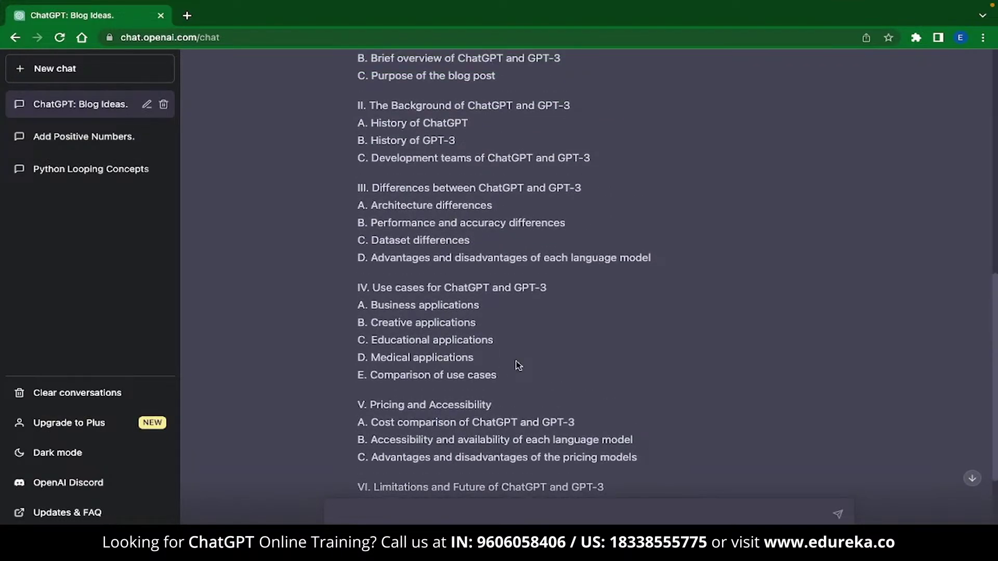
pyautogui.scroll(1, 517, 364)
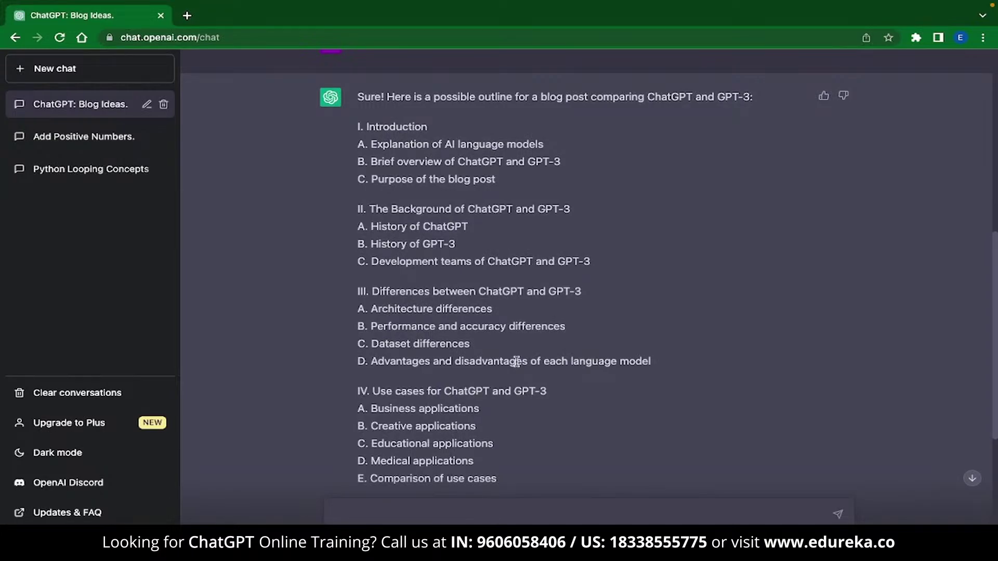
pyautogui.moveTo(371, 226); pyautogui.dragTo(471, 227)
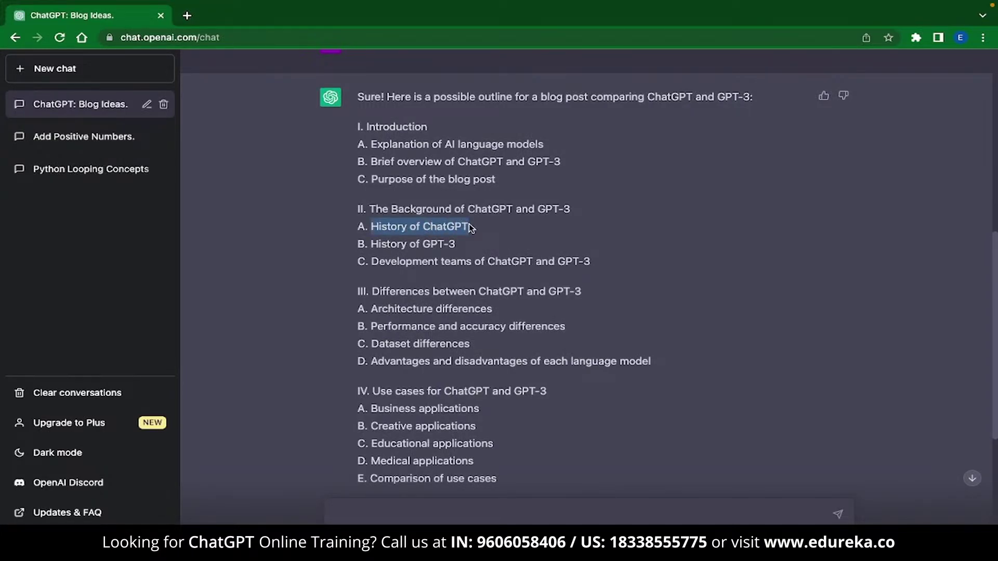
pyautogui.click(370, 513)
pyautogui.write('Could you write a')
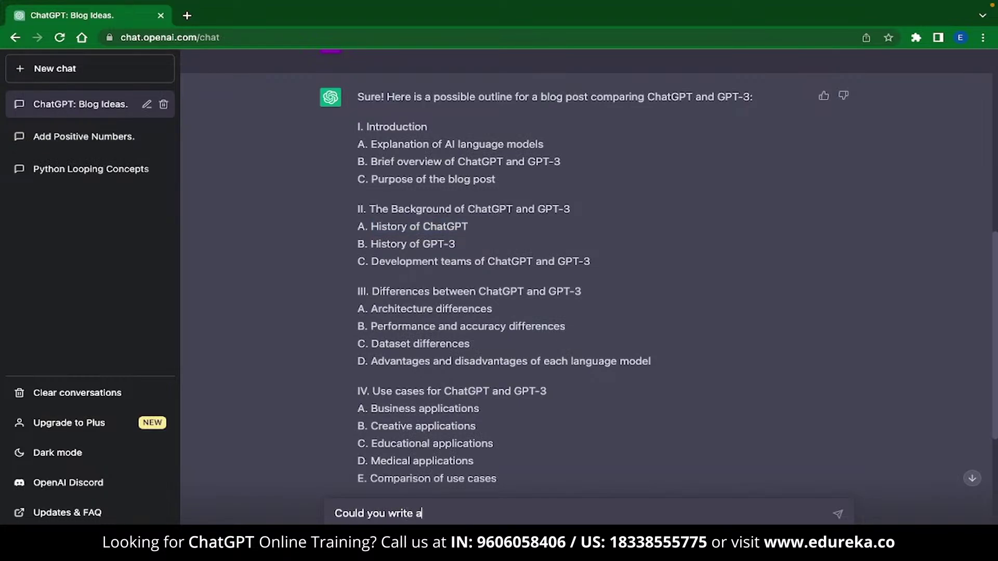
pyautogui.write(' paragraph about the h')
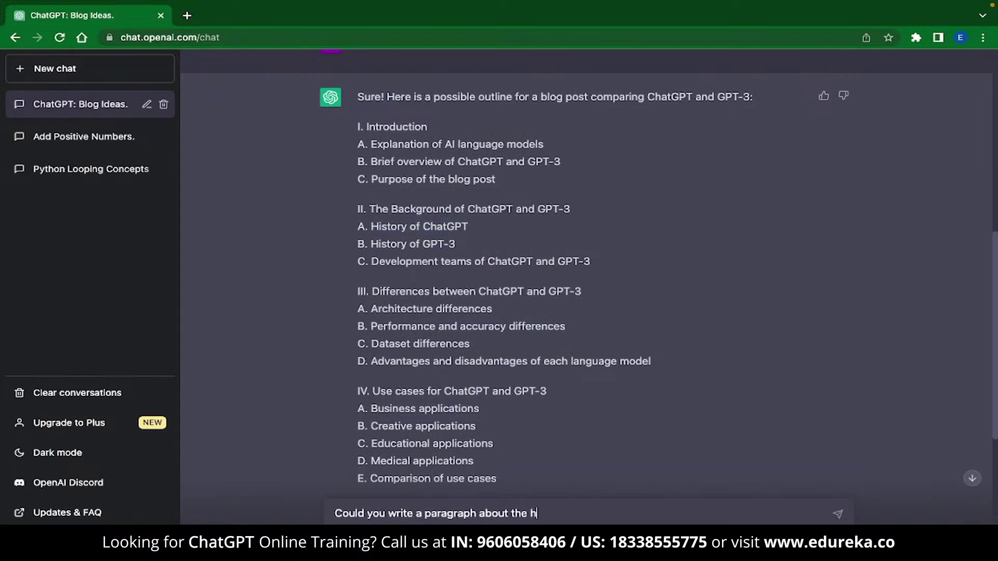
pyautogui.write('istory of ChatGPT in')
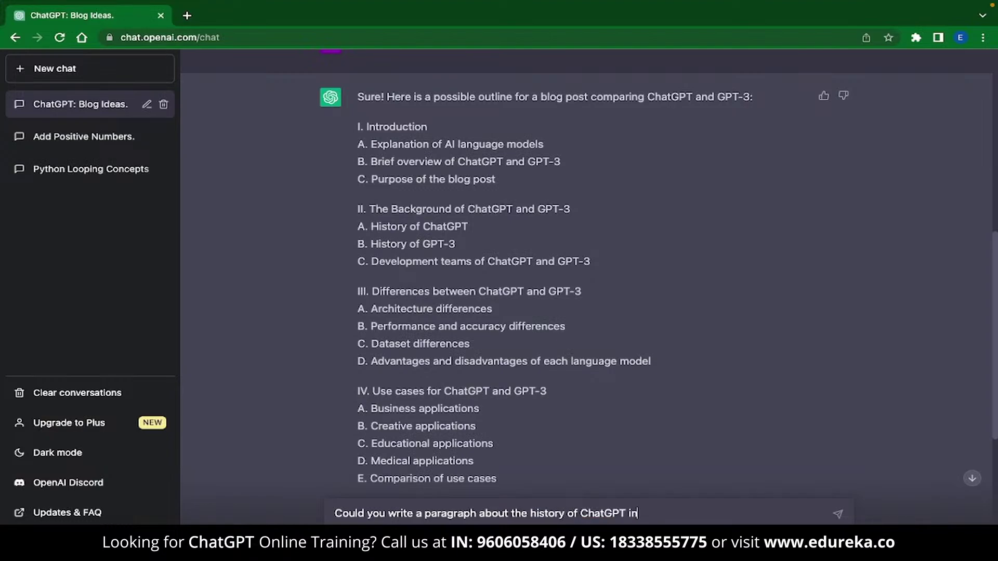
pyautogui.write(' 100 words')
pyautogui.press('Return')
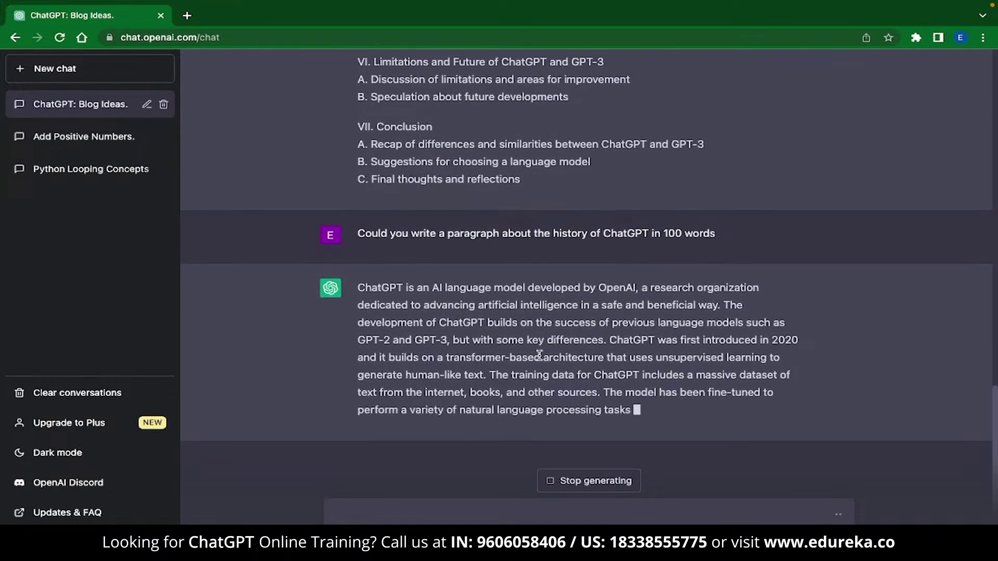
pyautogui.moveTo(358, 268); pyautogui.dragTo(517, 358)
pyautogui.click(569, 414)
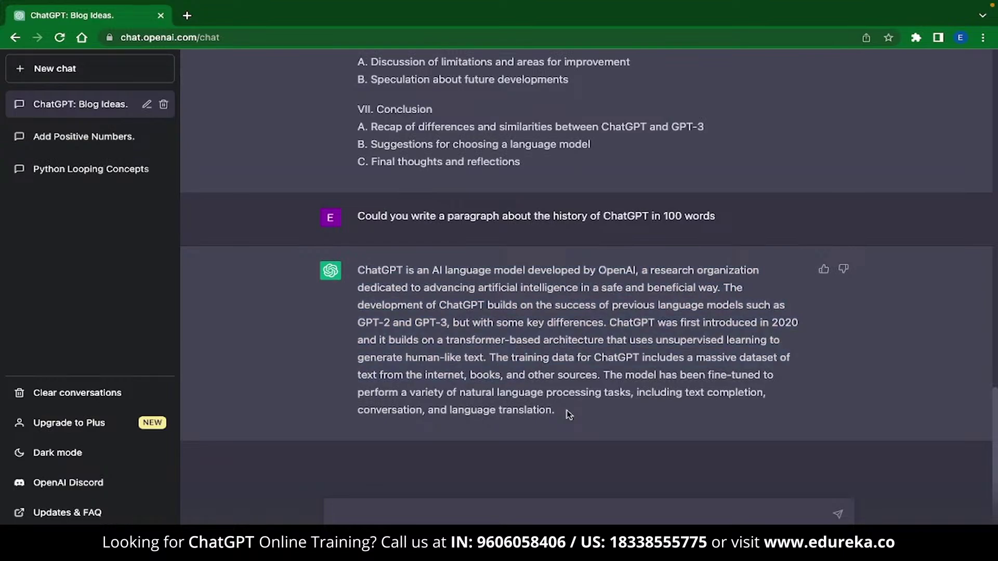
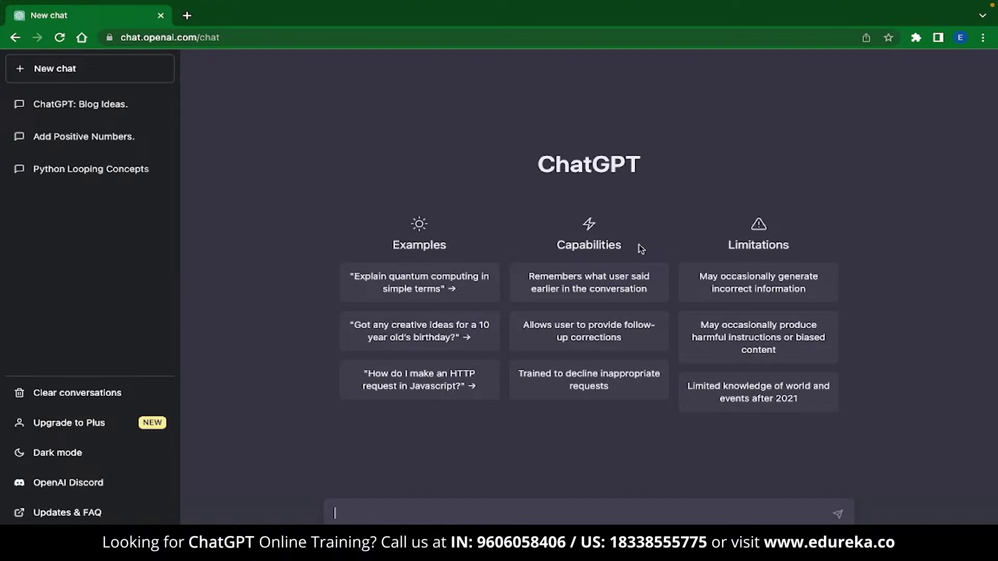
# Ask to "Provide recommendations for improving the title and meta description of a blog post about digital marketing" and review the answer
pyautogui.write('Provide recommendations for ')
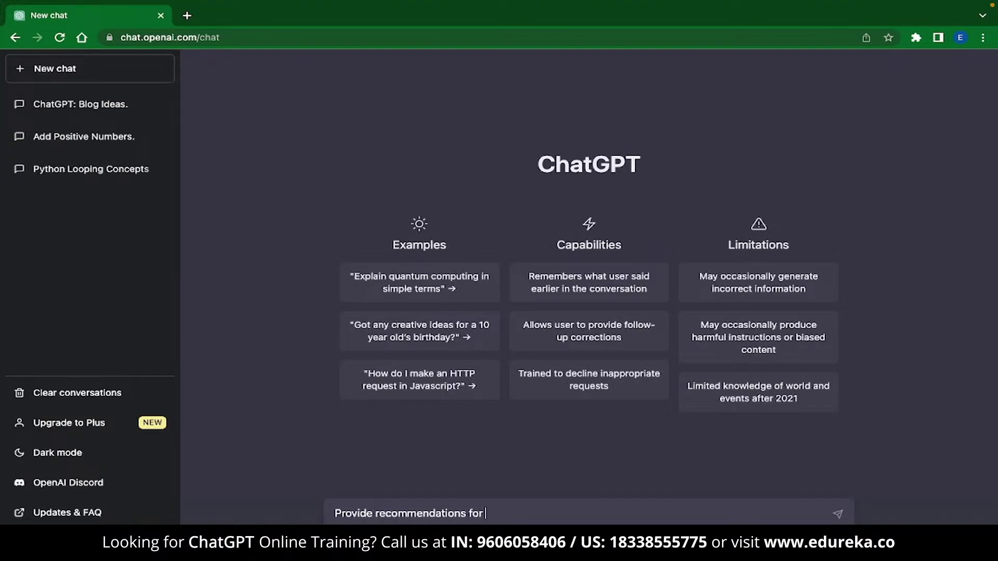
pyautogui.write('improving the title and meta ')
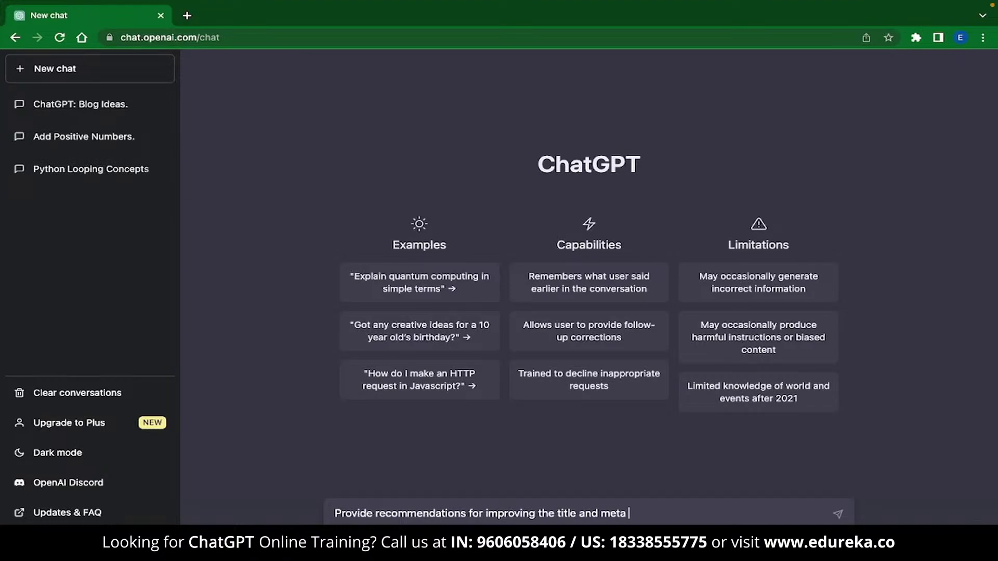
pyautogui.write('description of a blog post about di')
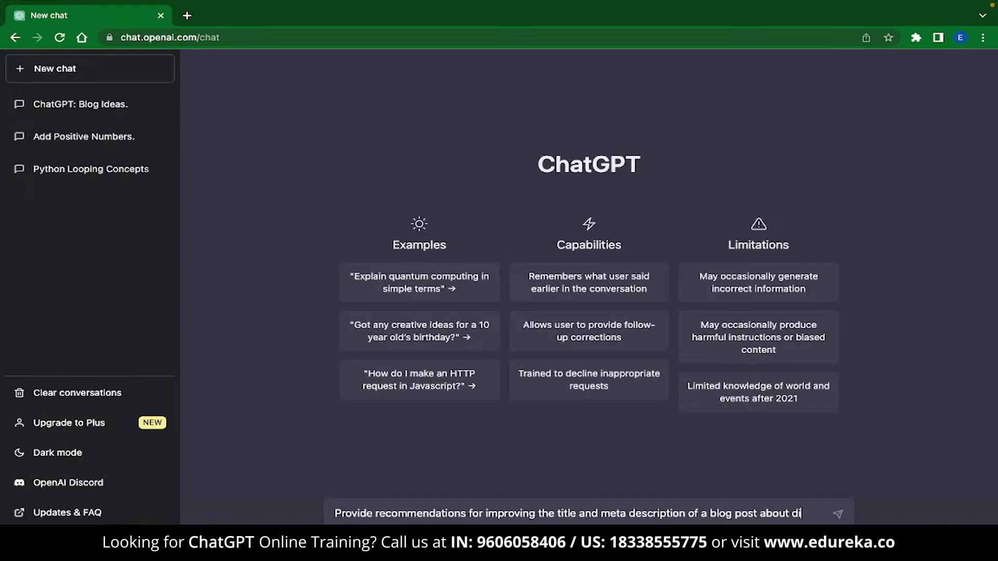
pyautogui.write('gital marketing')
pyautogui.press('Return')
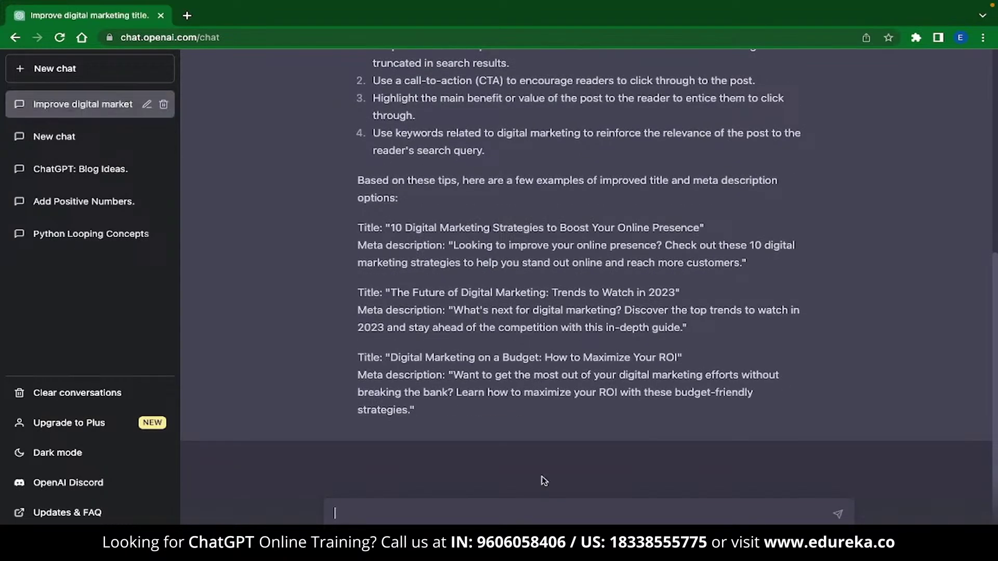
pyautogui.scroll(2, 541, 476)
pyautogui.scroll(3, 541, 477)
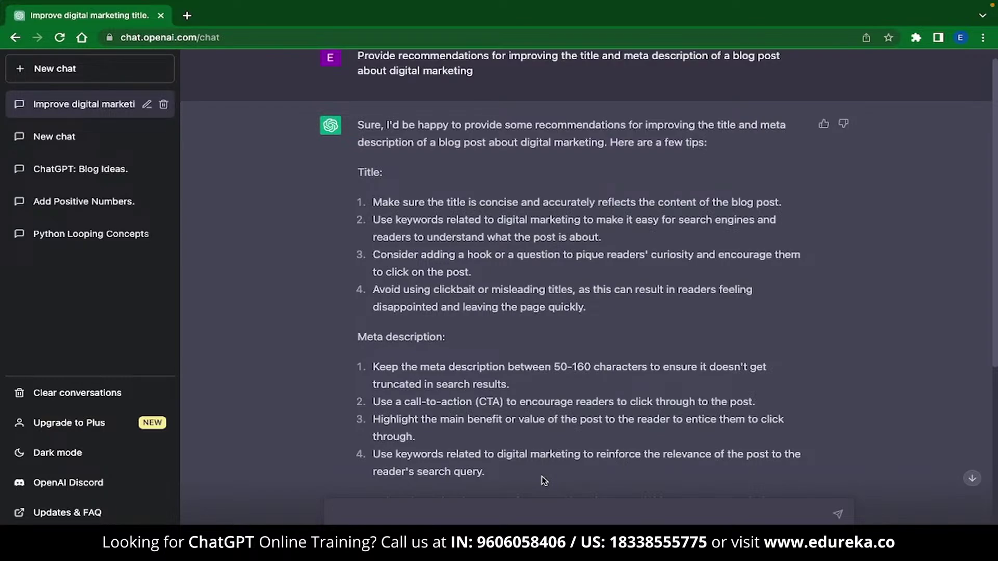
pyautogui.scroll(-6, 542, 476)
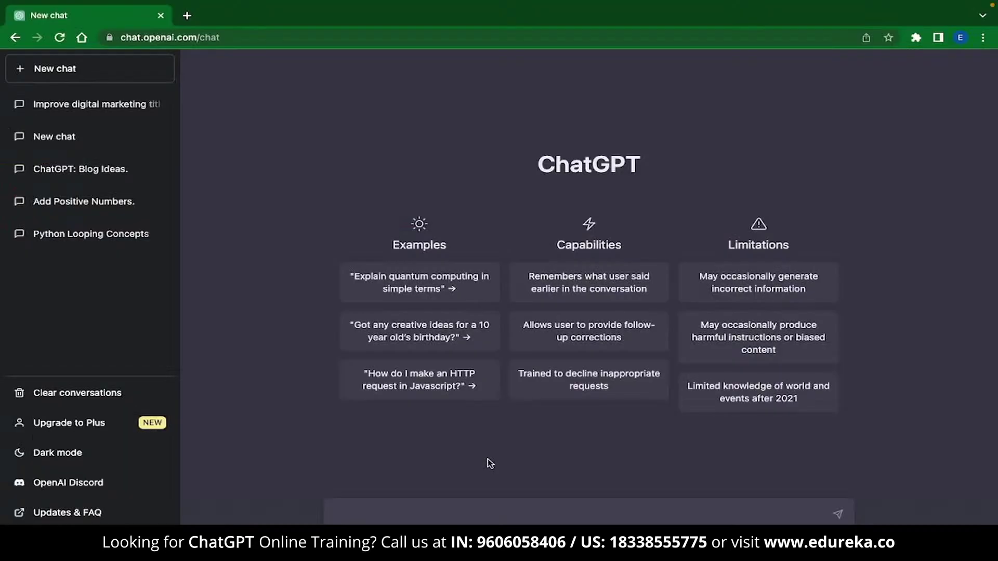
# Ask the chatbot to translate the phrase 'Have a nice day' to French
pyautogui.write("Translate the phrase 'Have a nice day' to french")
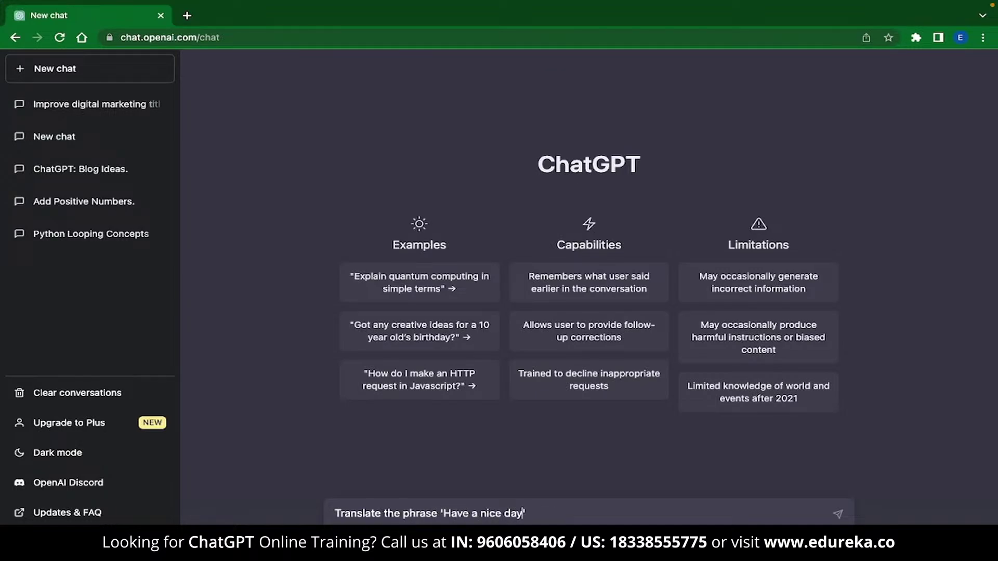
pyautogui.press('Return')
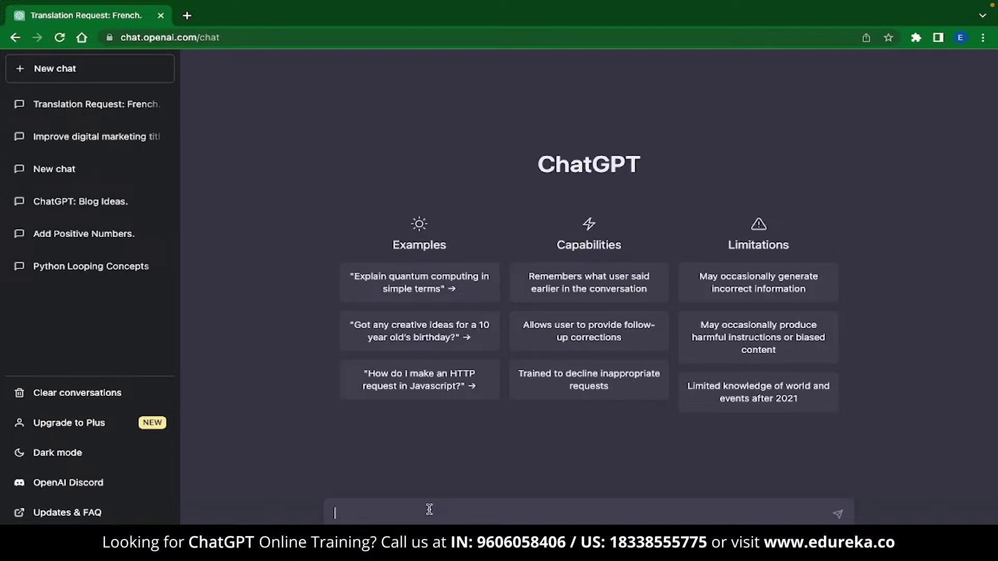
# Send the prompt "Could you draft a template for a video release form"
pyautogui.write('Could you dr')
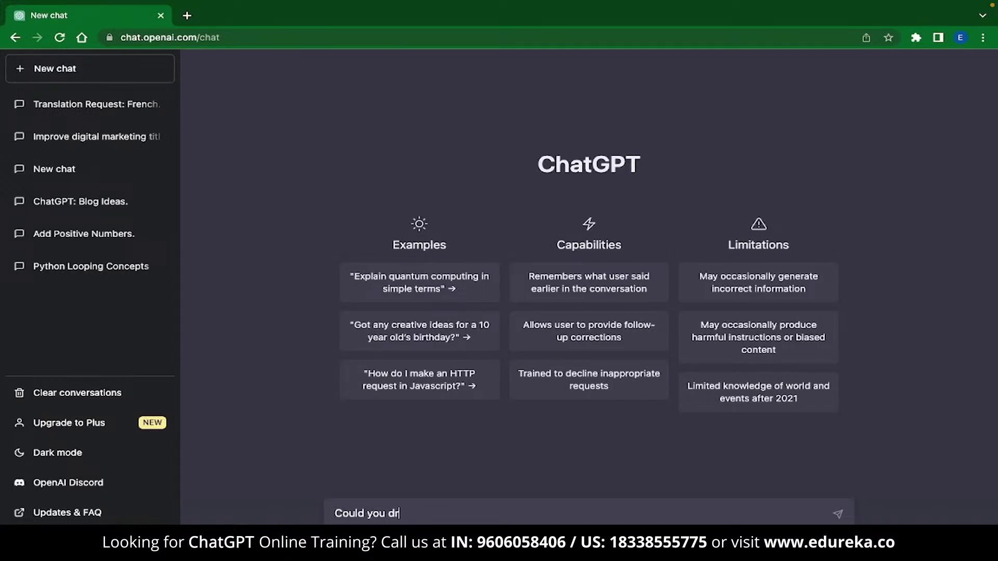
pyautogui.write('aft a template for a video release form?')
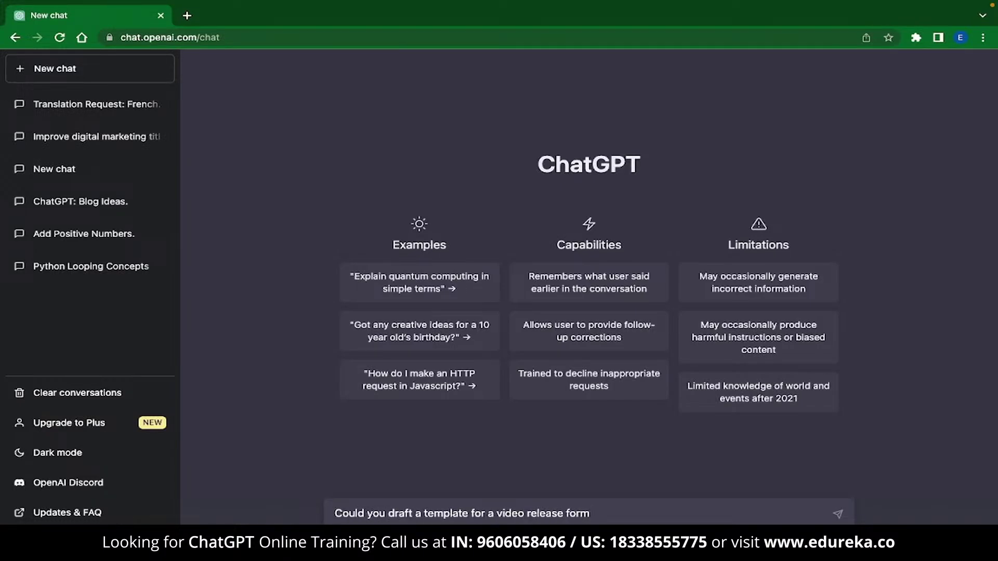
pyautogui.press('Return')
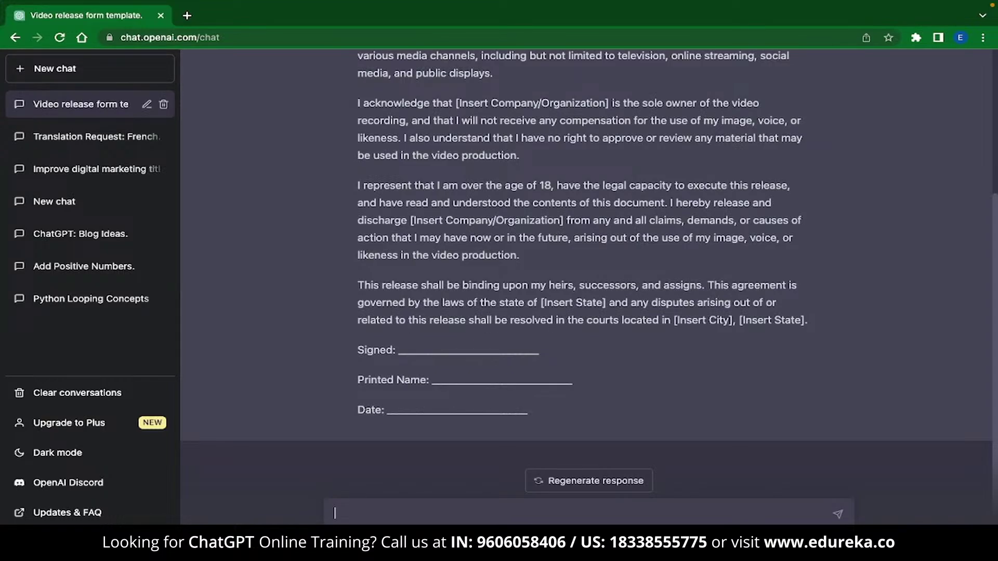
# Ask "Can you customise this form according to Indian laws" and review the governing-law and arbitration wording in the revised video release form
pyautogui.write('Can you customise this form ')
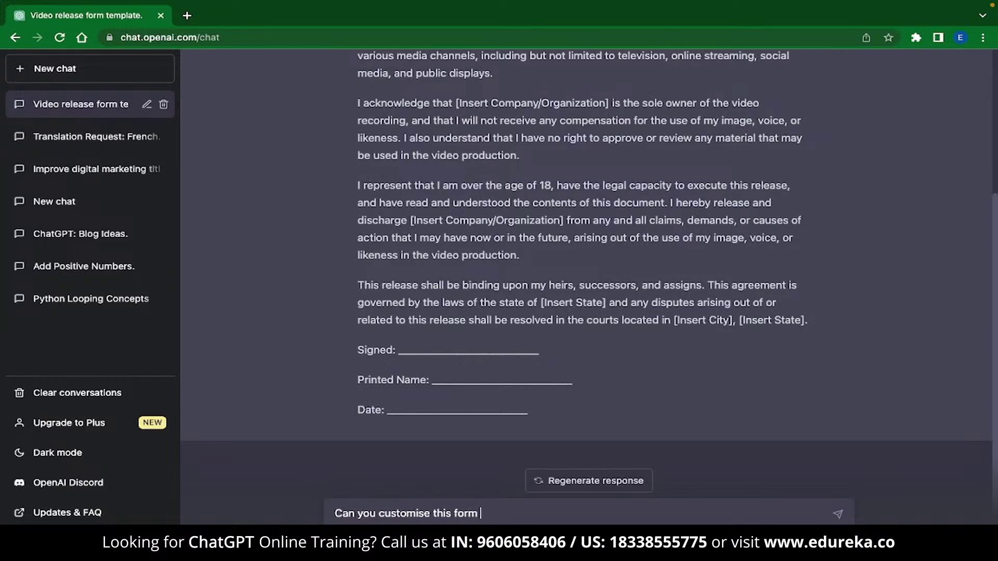
pyautogui.write('according to Indian laws')
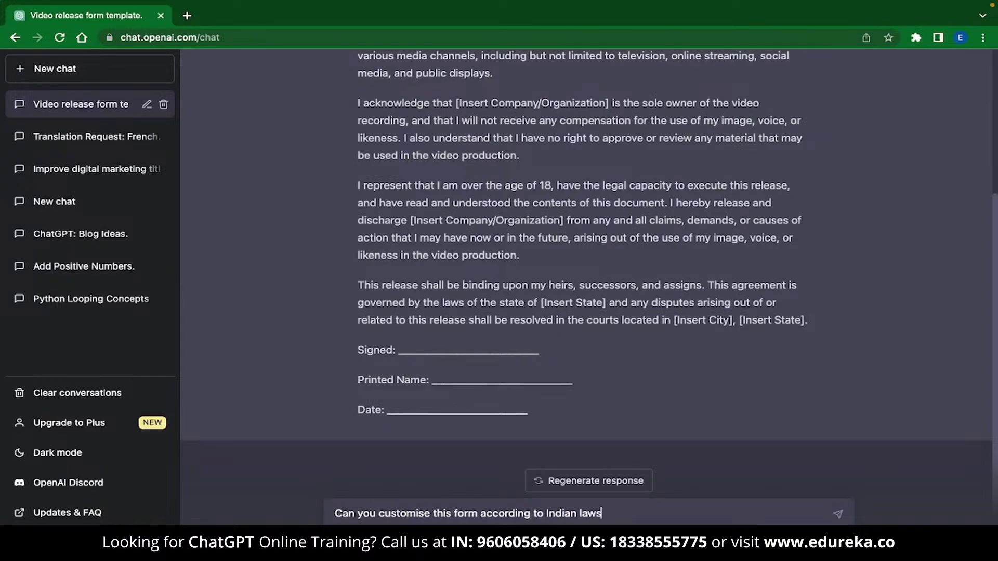
pyautogui.press('Return')
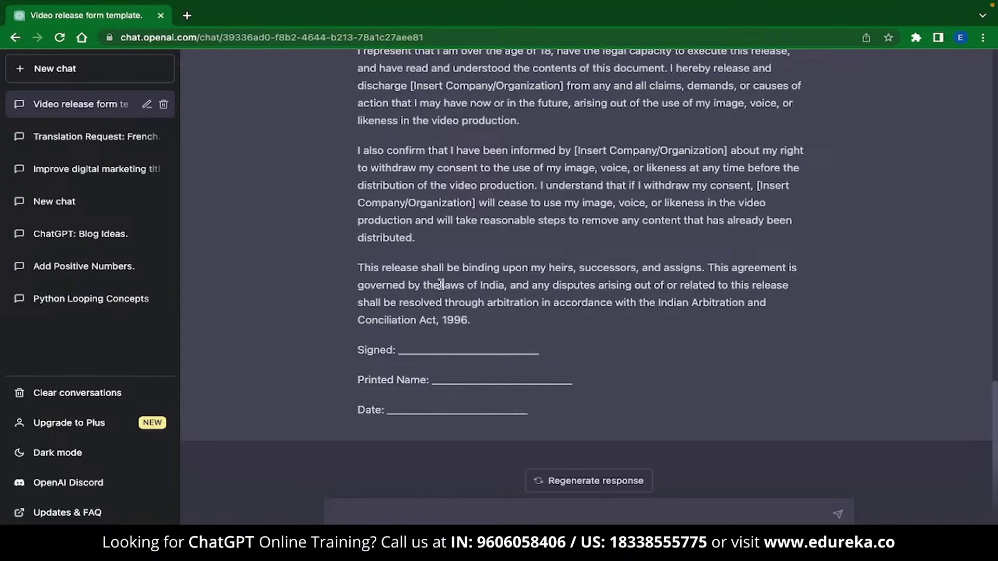
pyautogui.moveTo(441, 284); pyautogui.dragTo(503, 284)
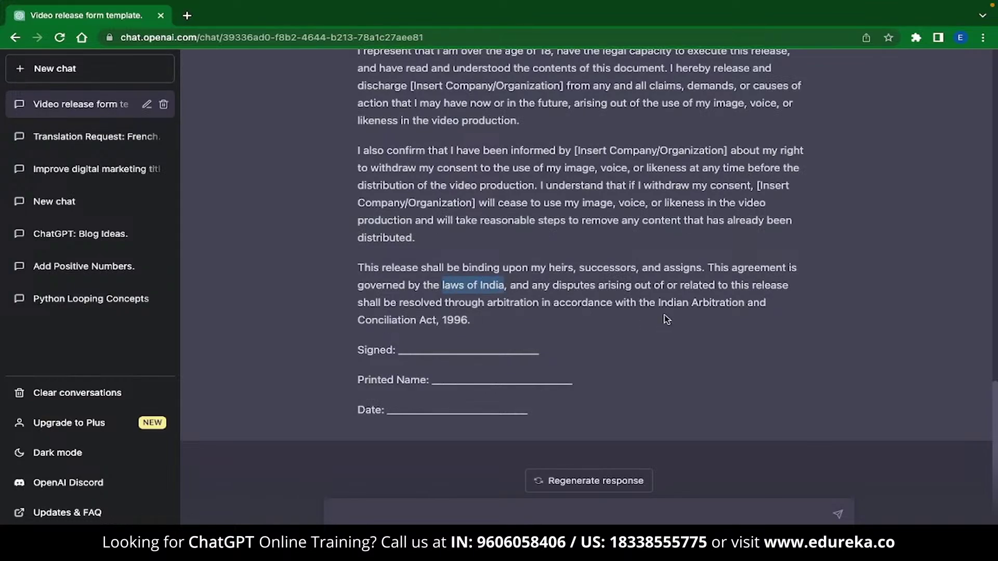
pyautogui.moveTo(659, 304); pyautogui.dragTo(632, 319)
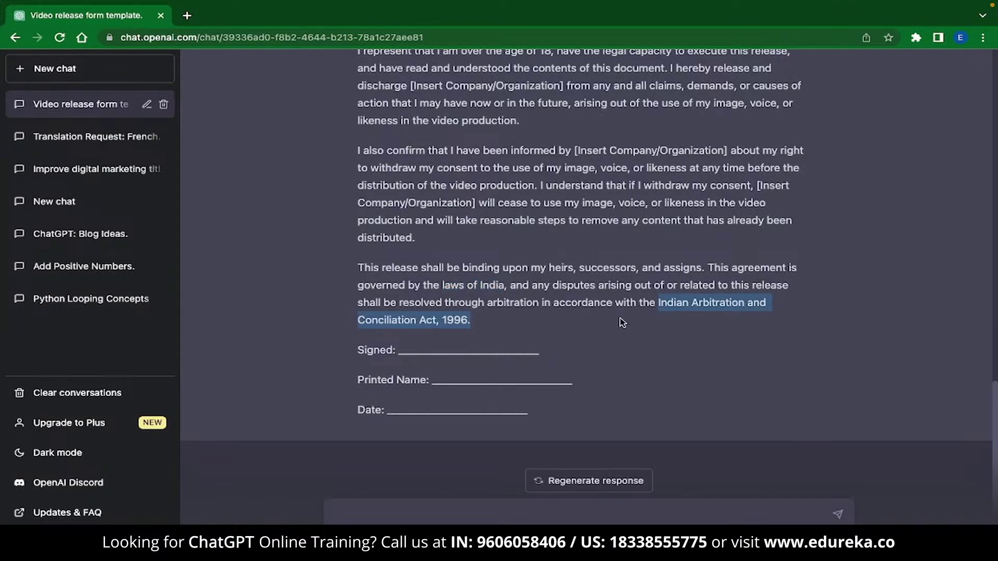
pyautogui.click(621, 319)
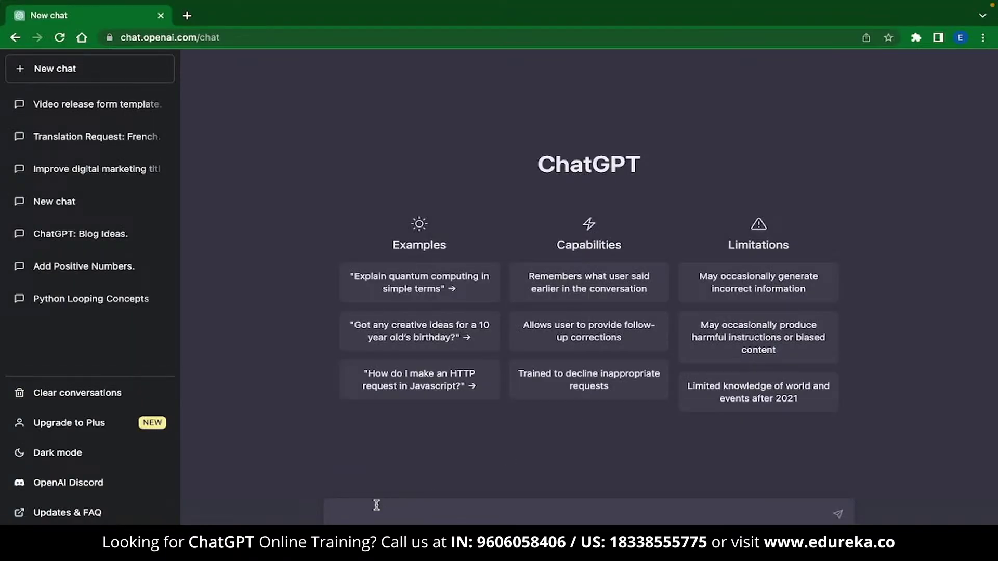
# Ask to compare and contrast knowledge from experience and books, citing "Not everything that is learned is contained in books", and which source is more important and why
pyautogui.click(381, 505)
pyautogui.write('It has been said, "Not everything that is learned is contained in books." Compare and contrast knowledge gained from experience with knowledge gained from books. In your opinion, which source is more important? Why?')
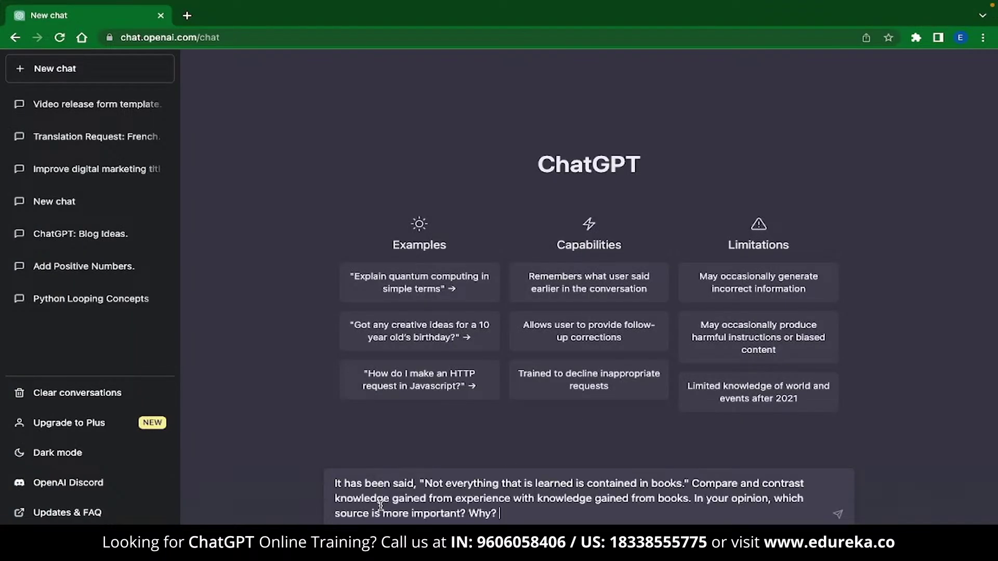
pyautogui.press('Return')
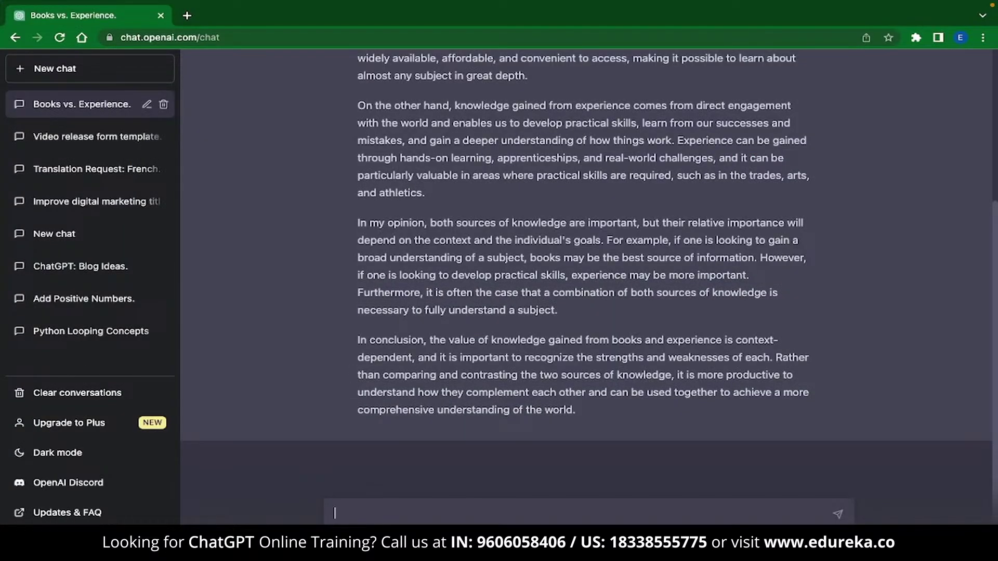
# Send the prompt "Can you create a workout plan for me that can help me lose weight?"
pyautogui.write('Can you create a workout ')
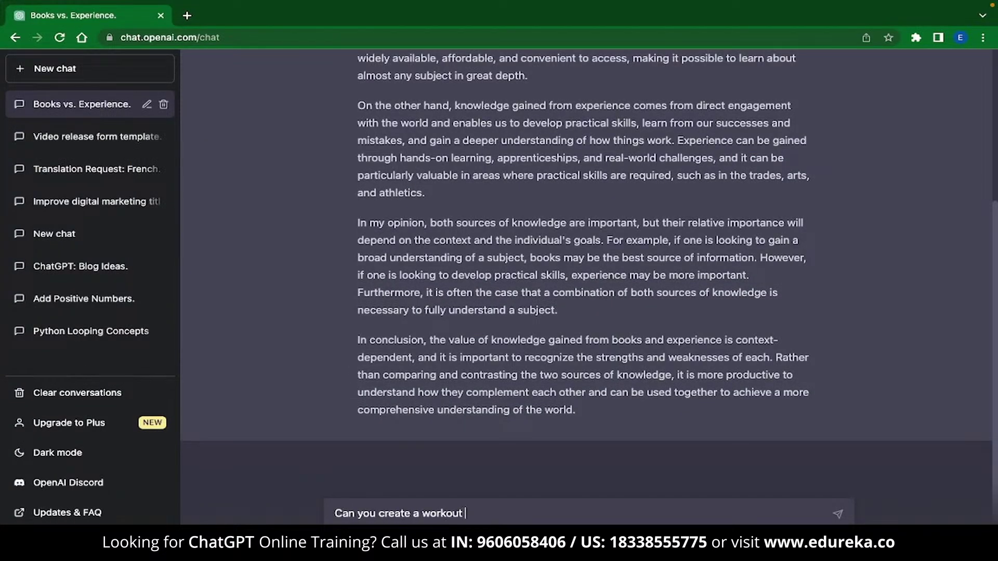
pyautogui.write('plan for me that can help me lose weight?')
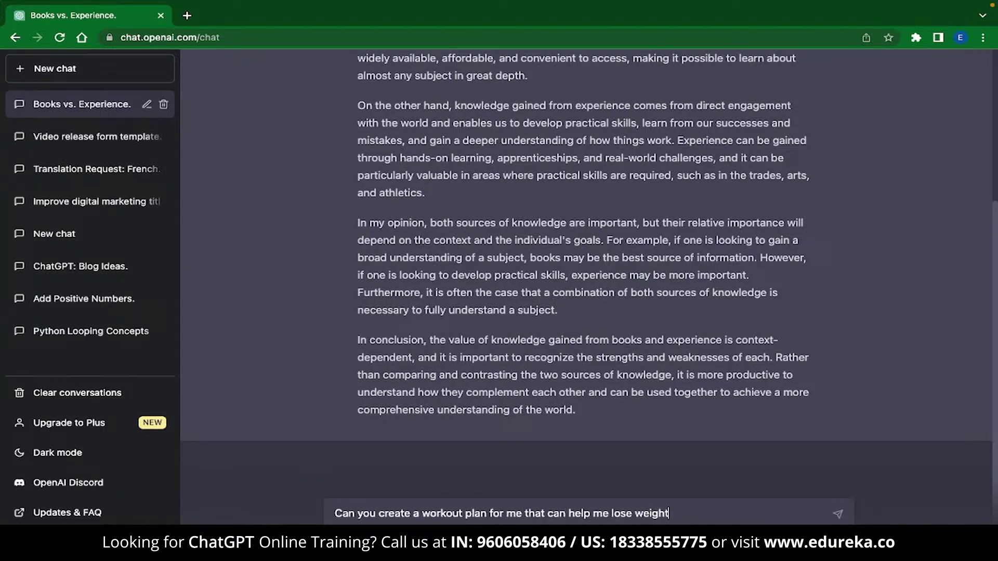
pyautogui.press('Return')
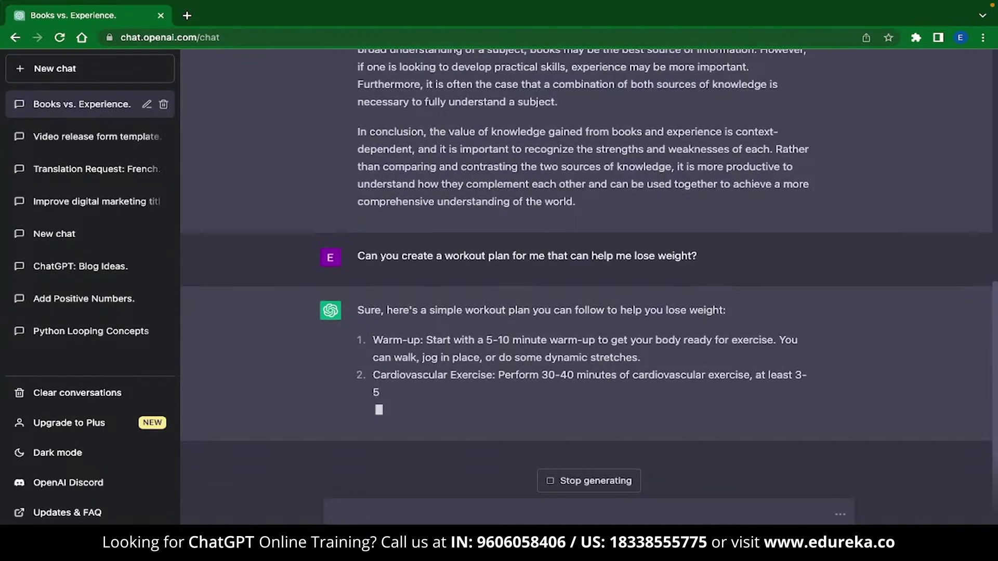